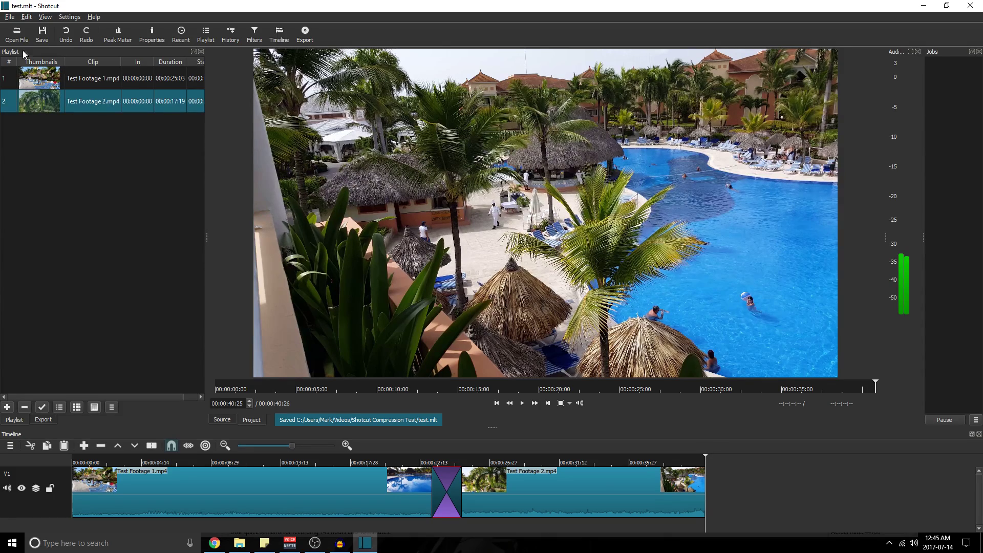
Save the project through File > Save As under the name 'test'.
click(10, 16)
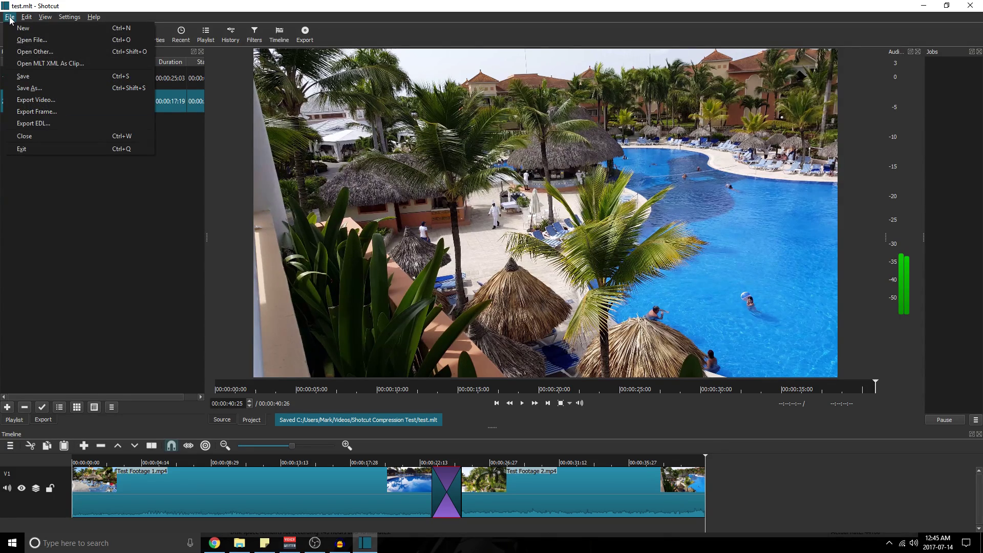
click(35, 85)
text(test)
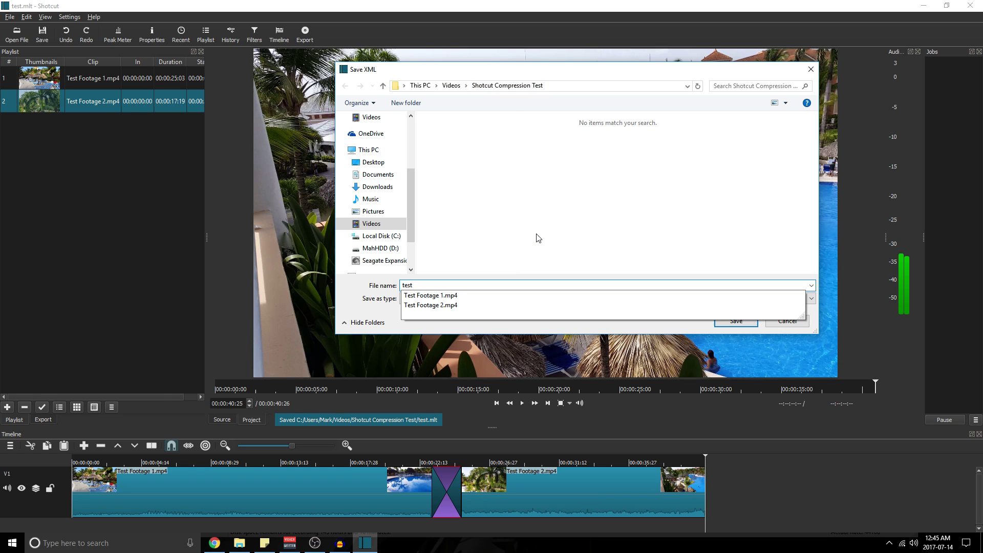
key(Escape)
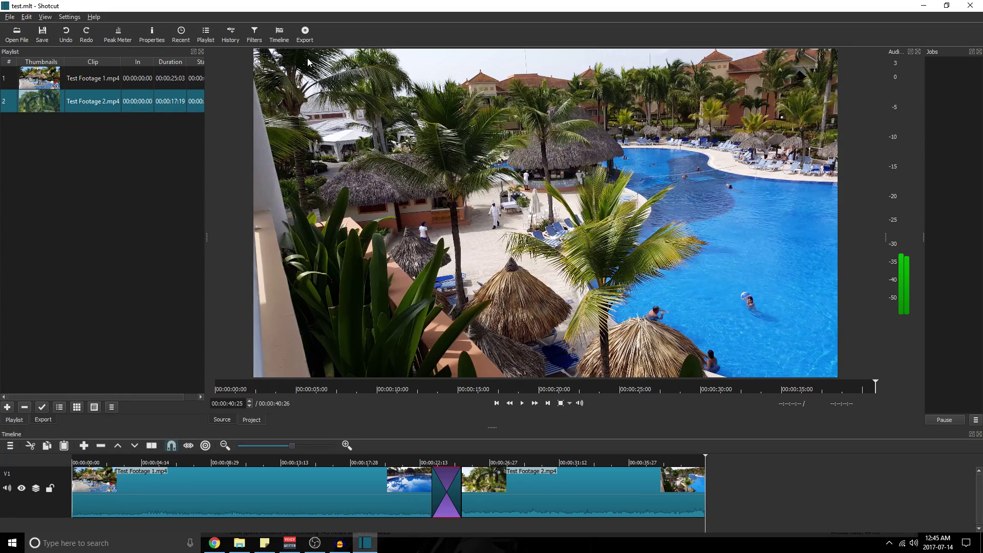
Export from the Timeline in mp4 format and show the 3840×2160, 30 fps video settings.
click(305, 34)
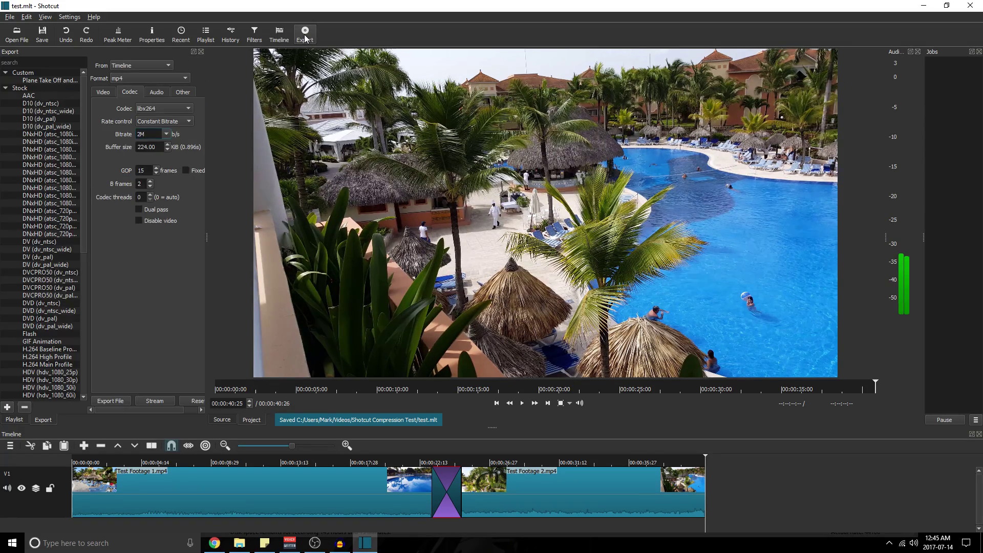
click(142, 63)
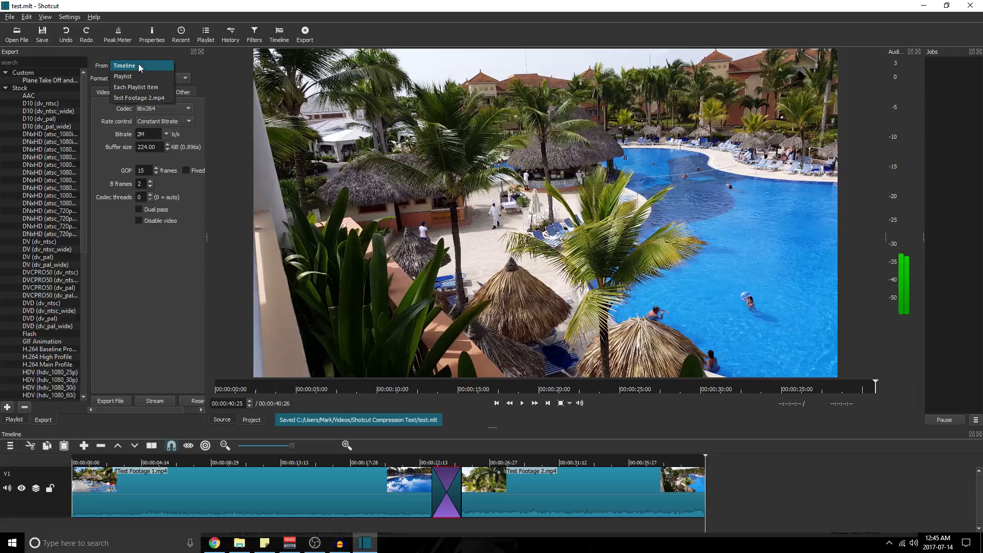
click(133, 65)
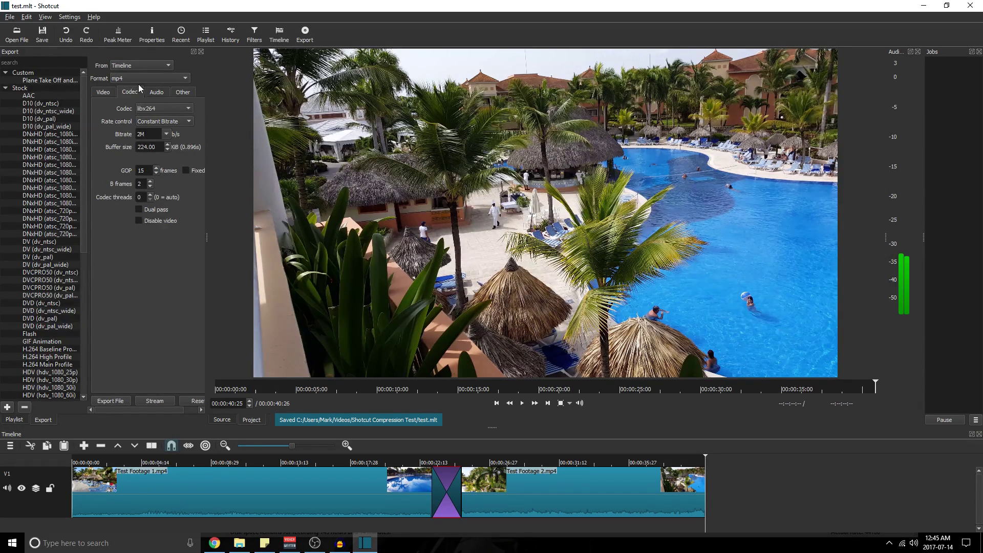
click(148, 79)
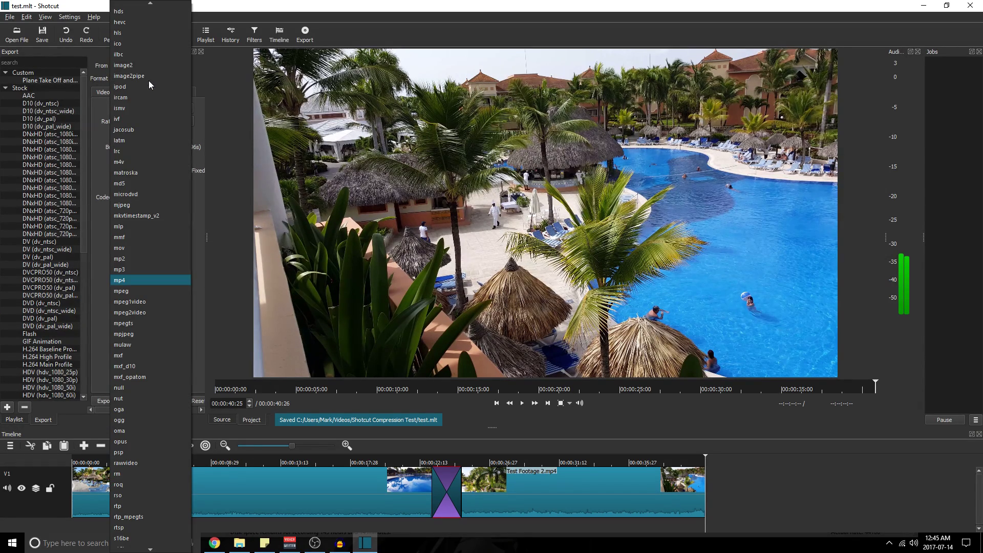
click(125, 281)
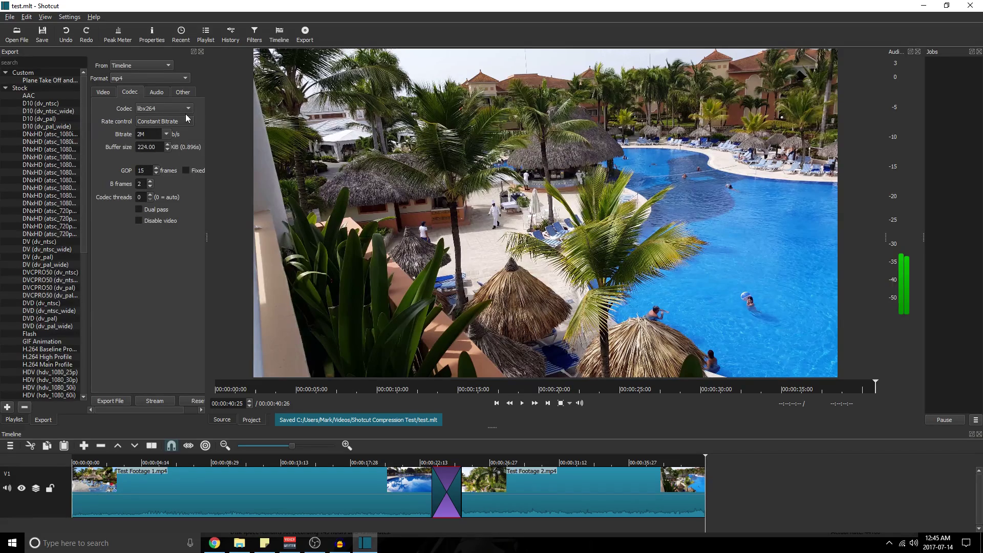
click(107, 91)
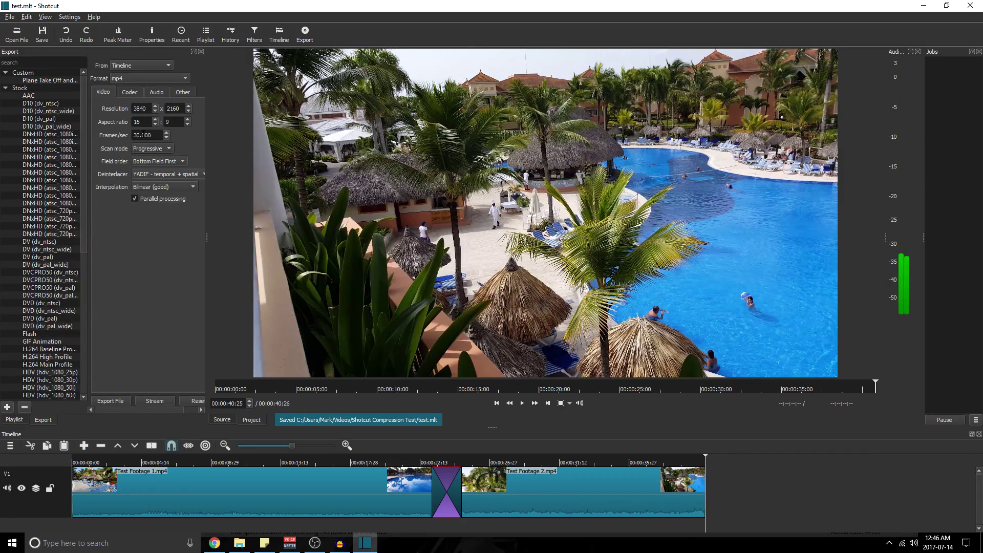
Review the video output settings, selecting the 30 fps frame-rate value.
drag(153, 135, 134, 135)
mouse_move(155, 203)
Set the export codec to libx264 with Constant Bitrate rate control.
click(130, 93)
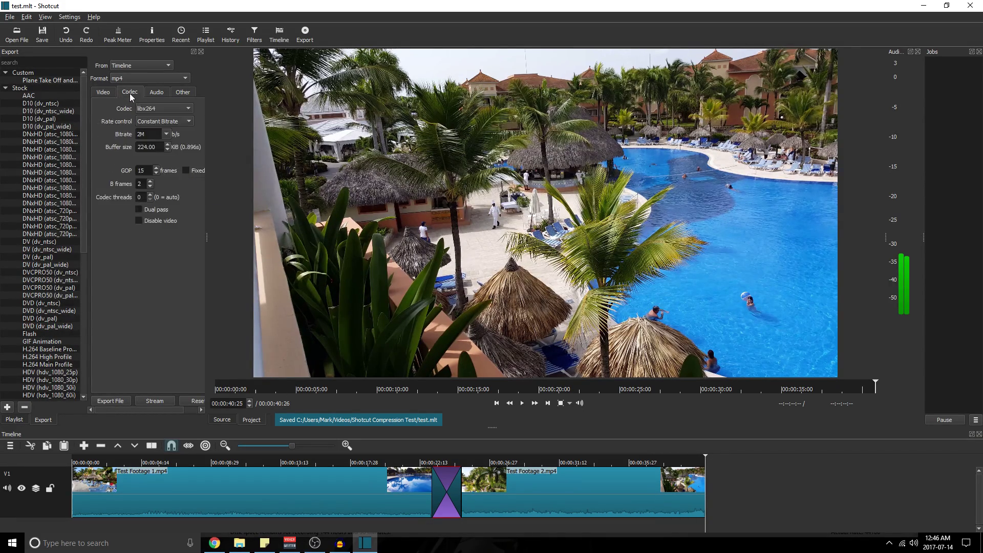
click(175, 108)
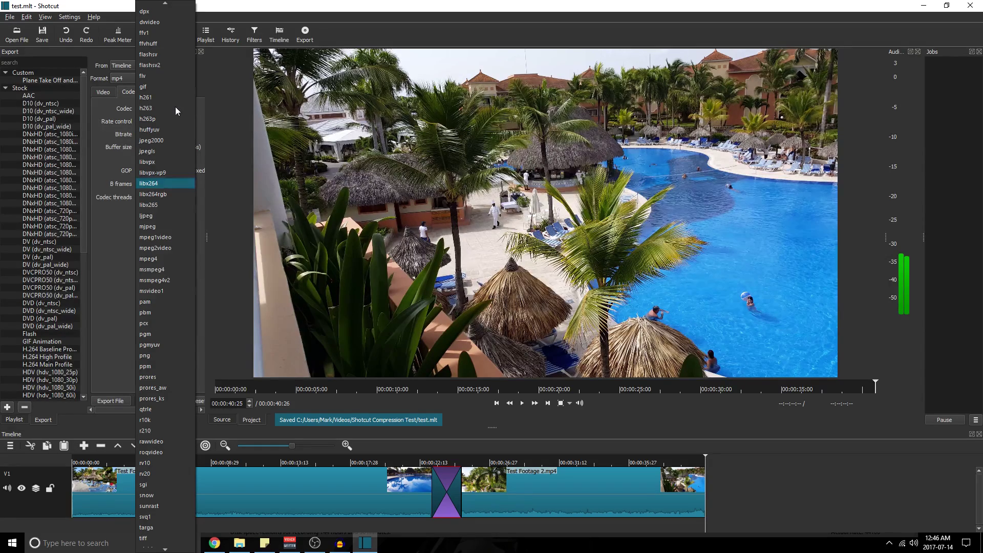
click(161, 183)
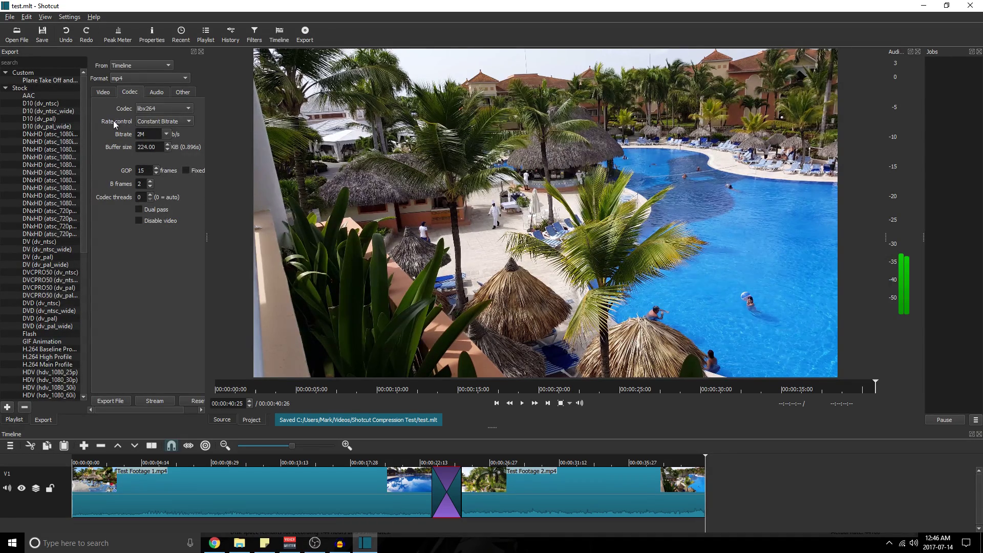
click(184, 123)
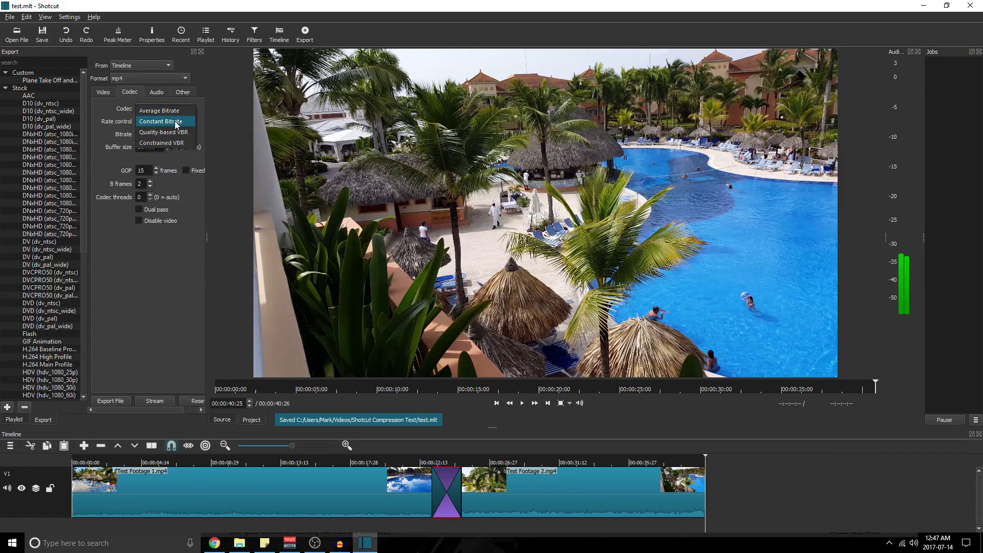
click(173, 122)
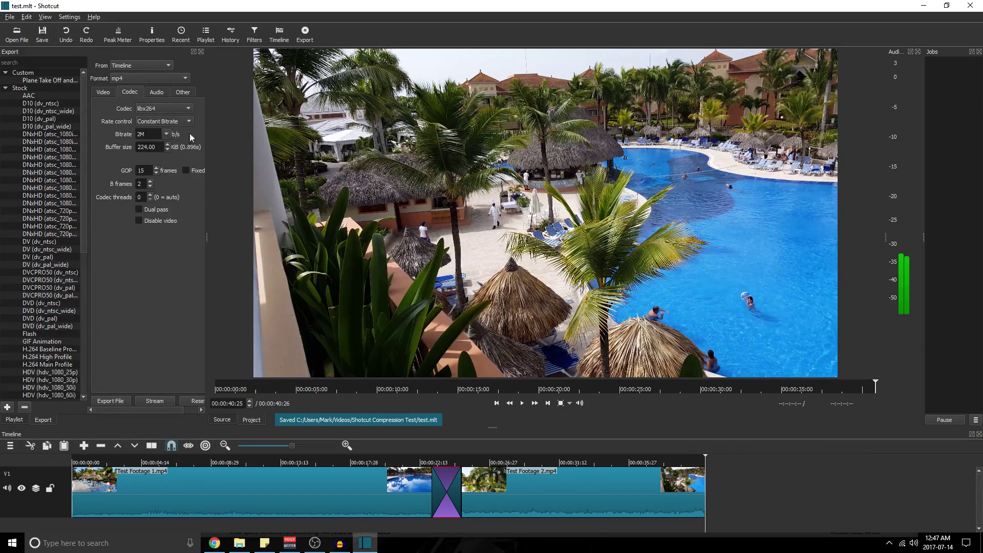
Set the video bitrate to 100M, after trying 40M and 80M along the way.
click(167, 134)
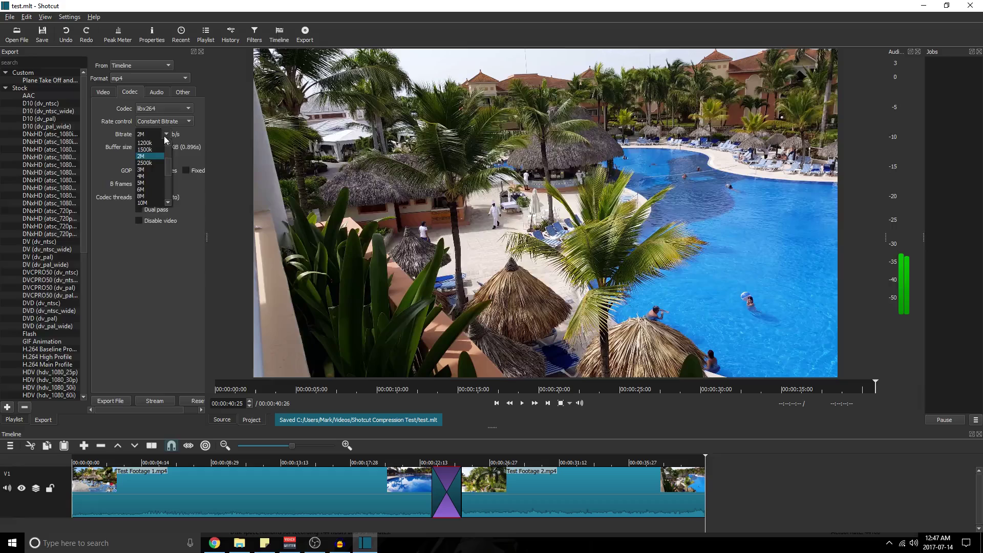
scroll(152, 182, down, 2)
key(Escape)
text(40M)
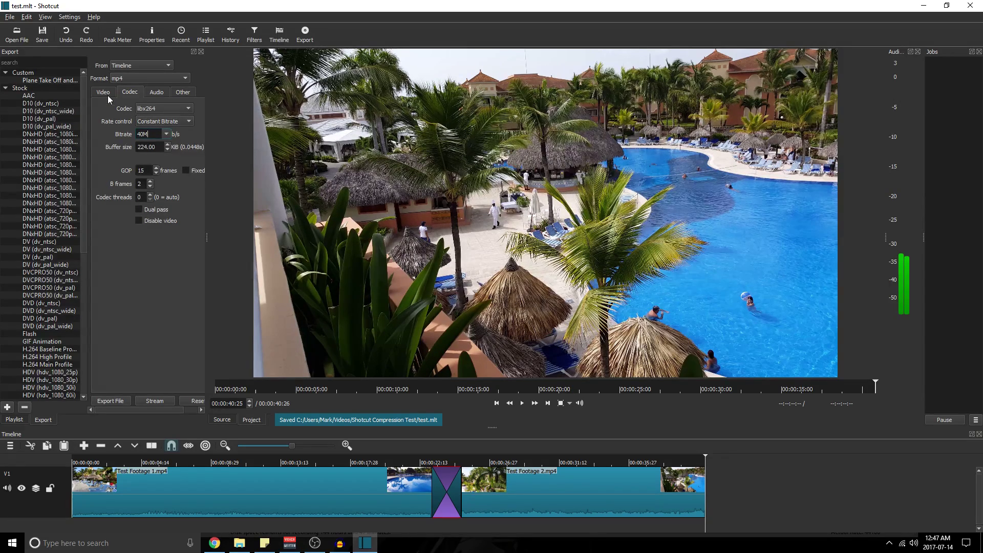
click(165, 134)
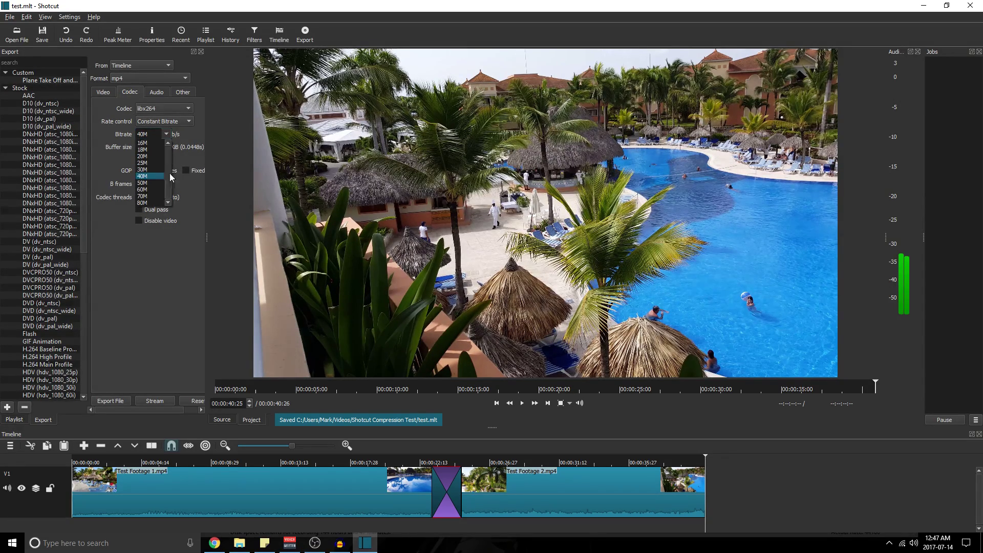
click(155, 142)
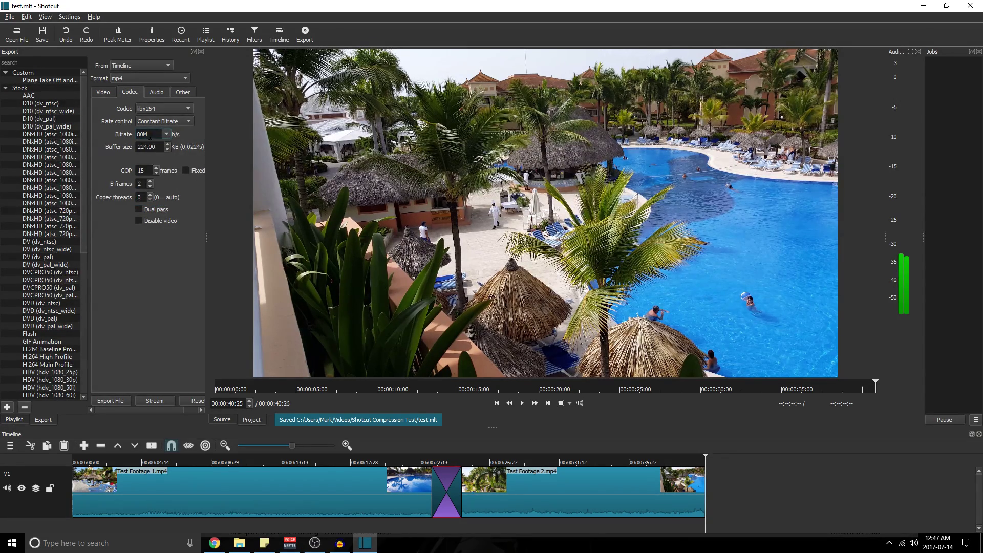
double_click(145, 134)
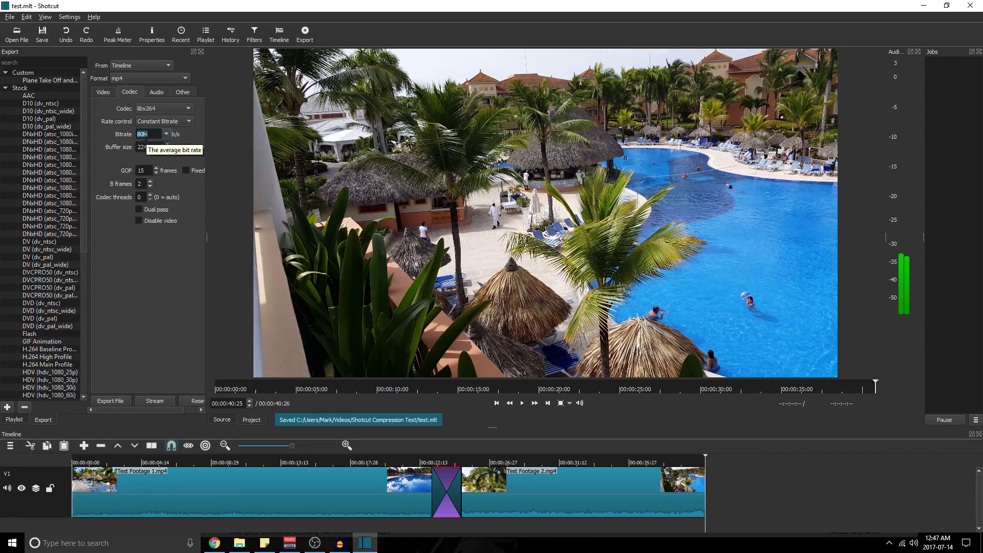
text(100M)
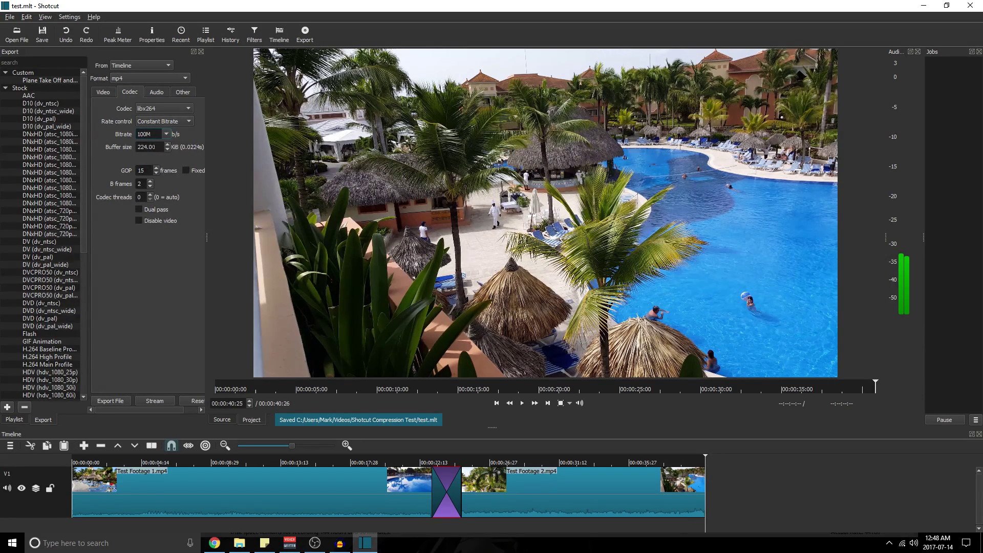
click(239, 543)
right_click(370, 102)
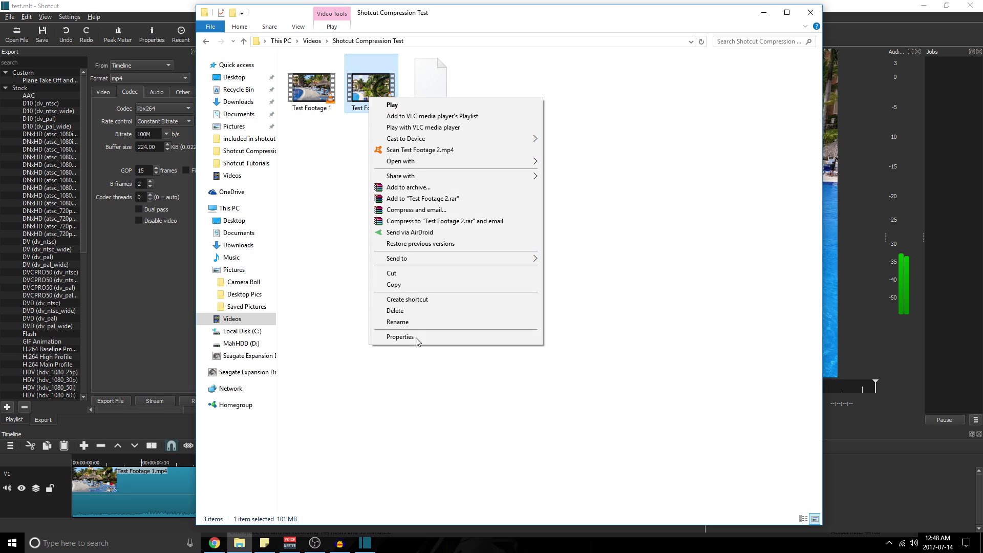
click(407, 341)
click(439, 122)
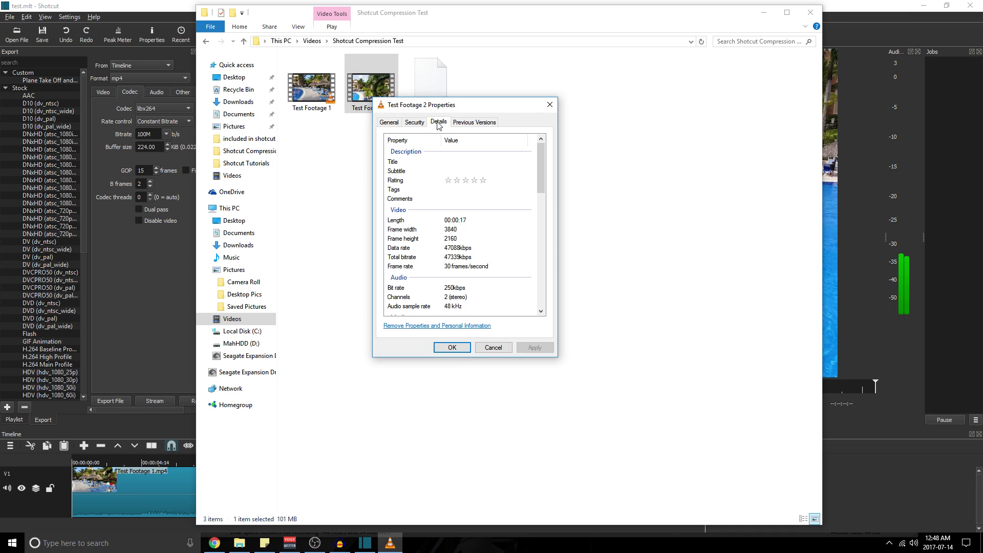
click(456, 260)
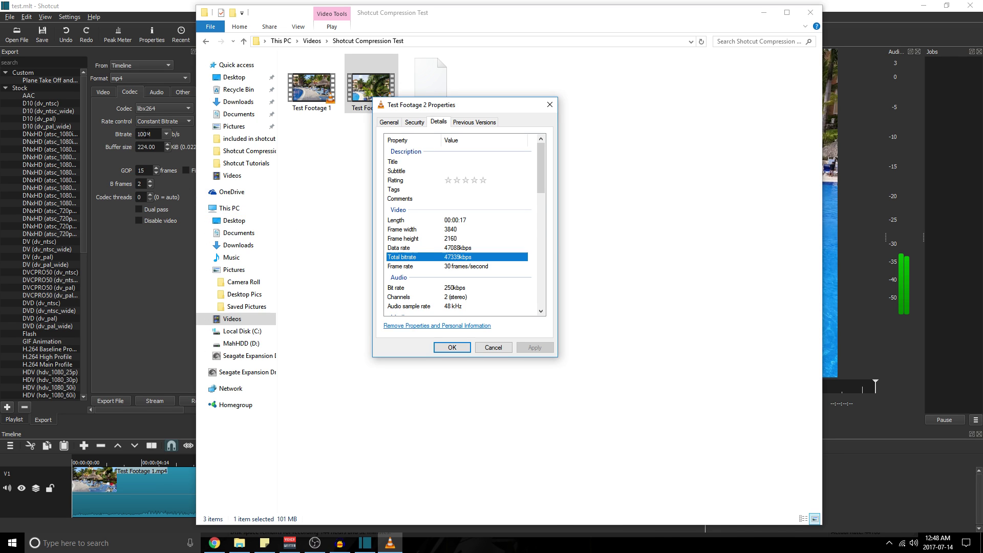
click(147, 137)
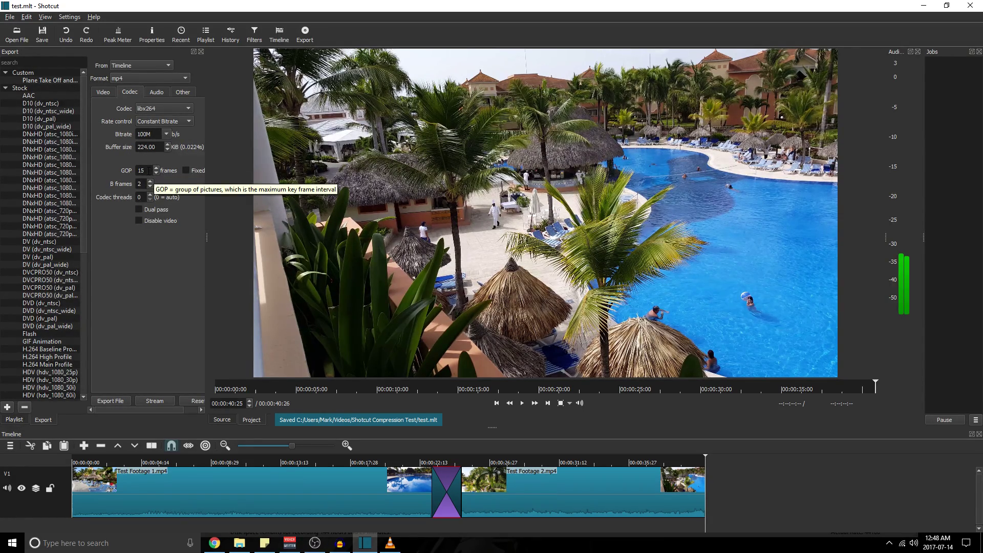
Recheck the video and codec settings, selecting the GOP value of 15, then view the audio settings.
click(103, 92)
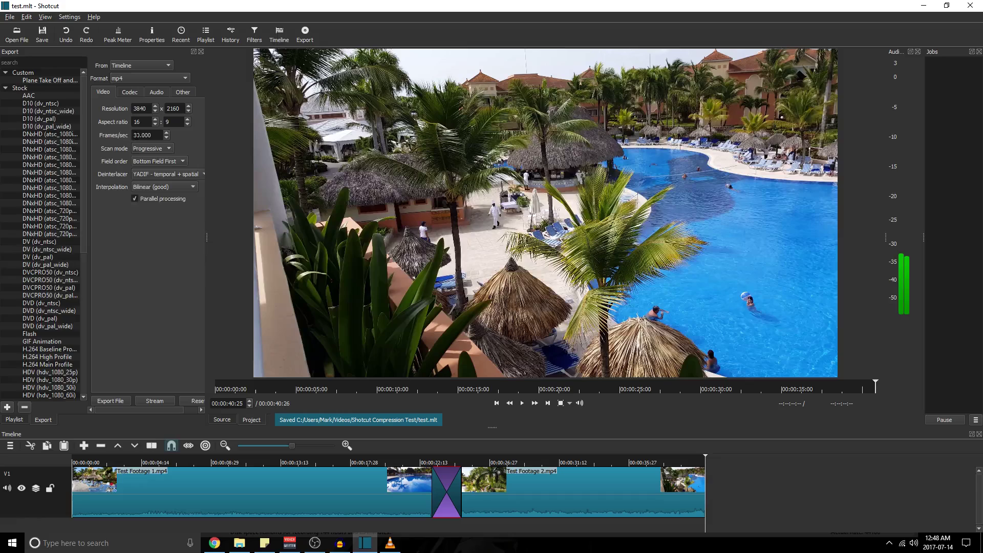
click(132, 94)
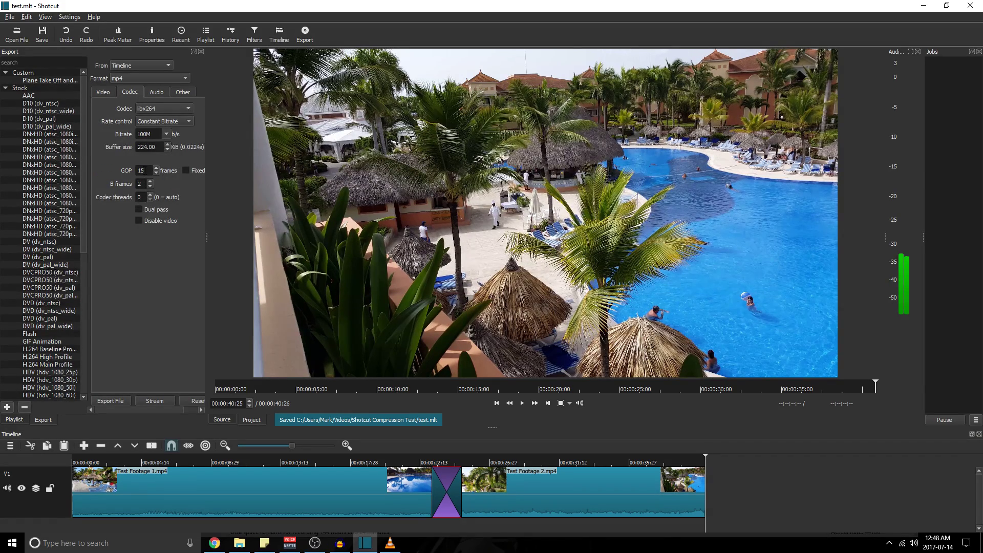
drag(151, 170, 137, 170)
click(161, 93)
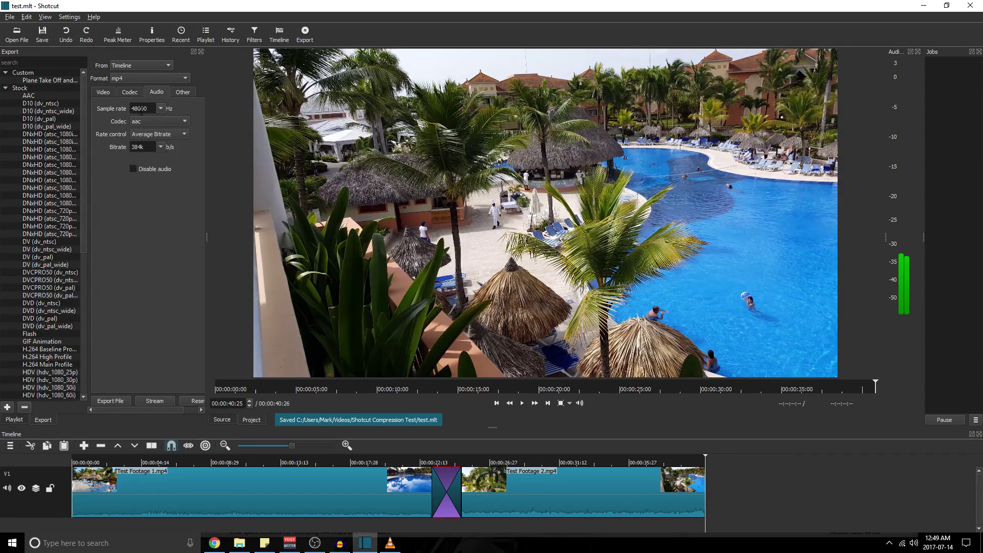
Check Test Footage 2's properties in File Explorer (48 kHz, 250kbps stereo audio), then return to Shotcut.
click(239, 542)
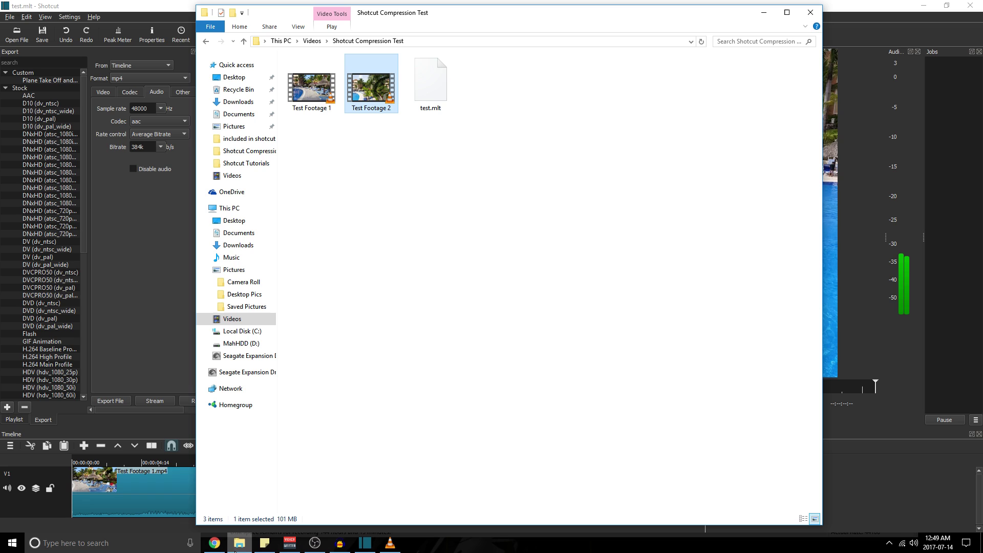
right_click(364, 91)
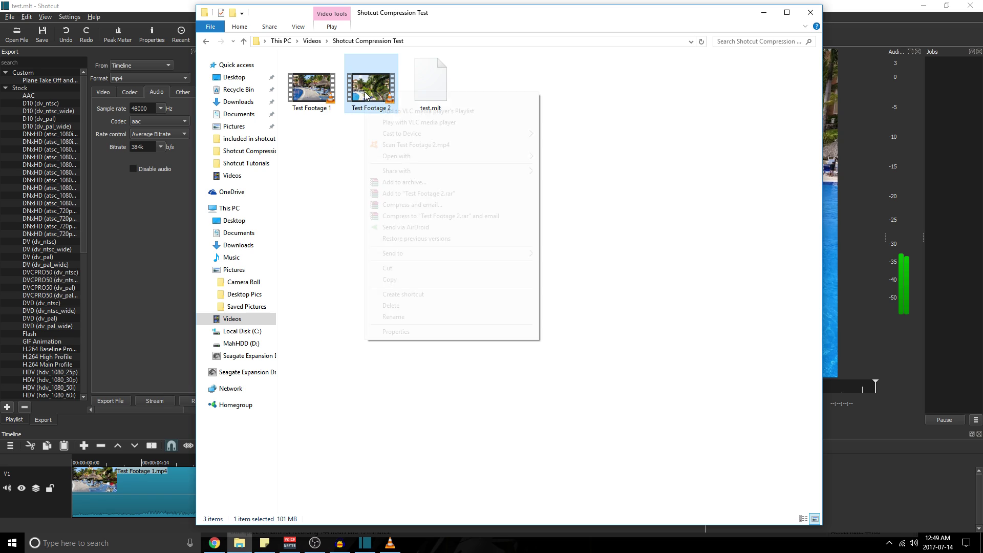
click(413, 333)
scroll(412, 256, down, 4)
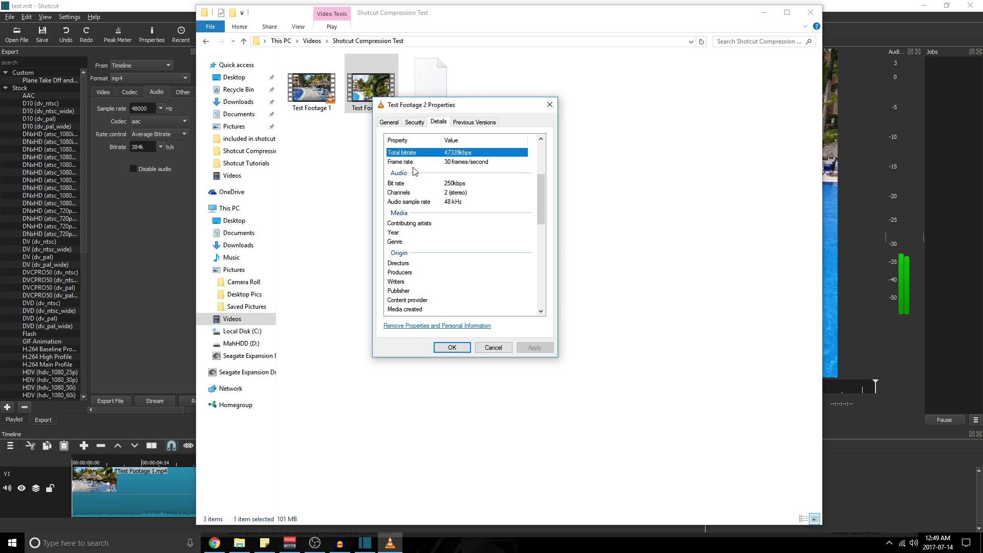
click(422, 204)
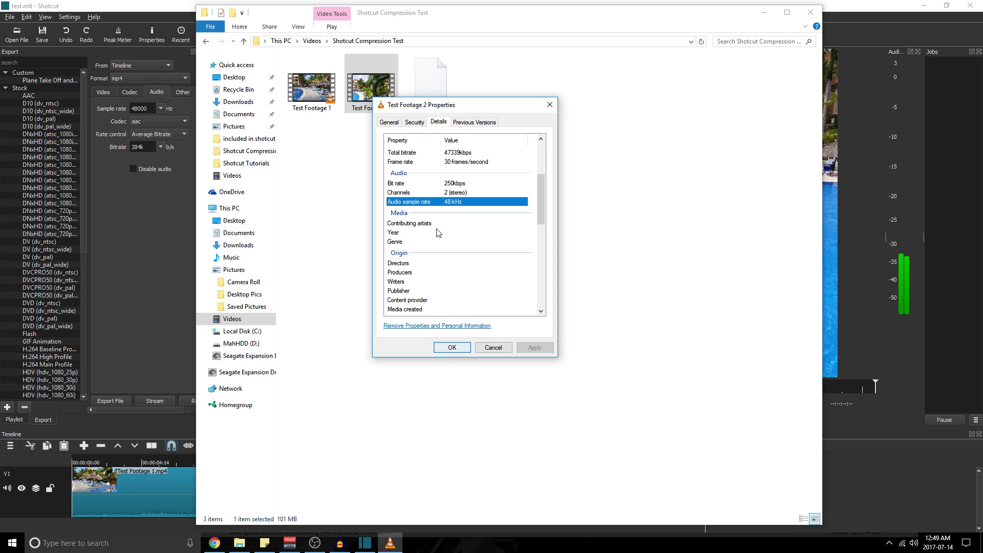
click(464, 185)
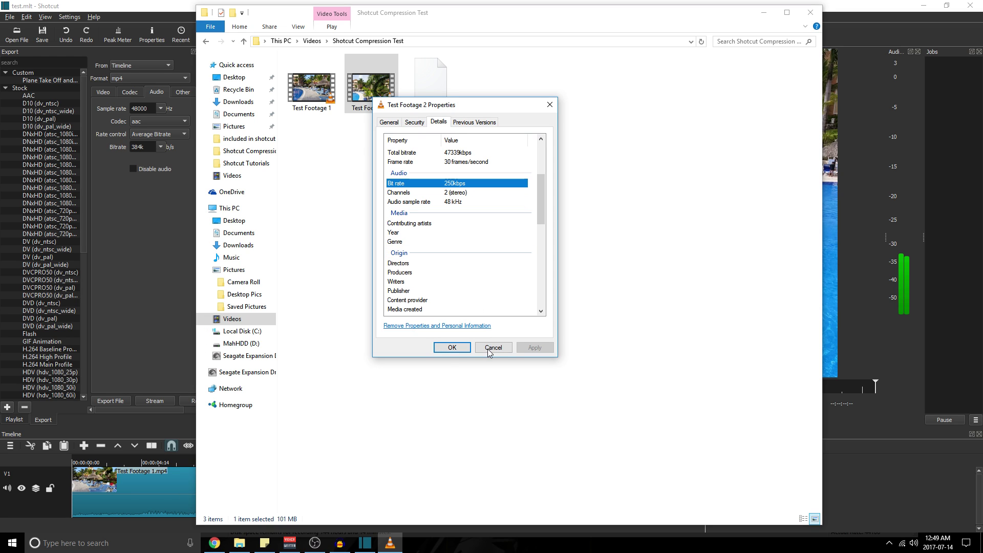
click(459, 347)
click(152, 222)
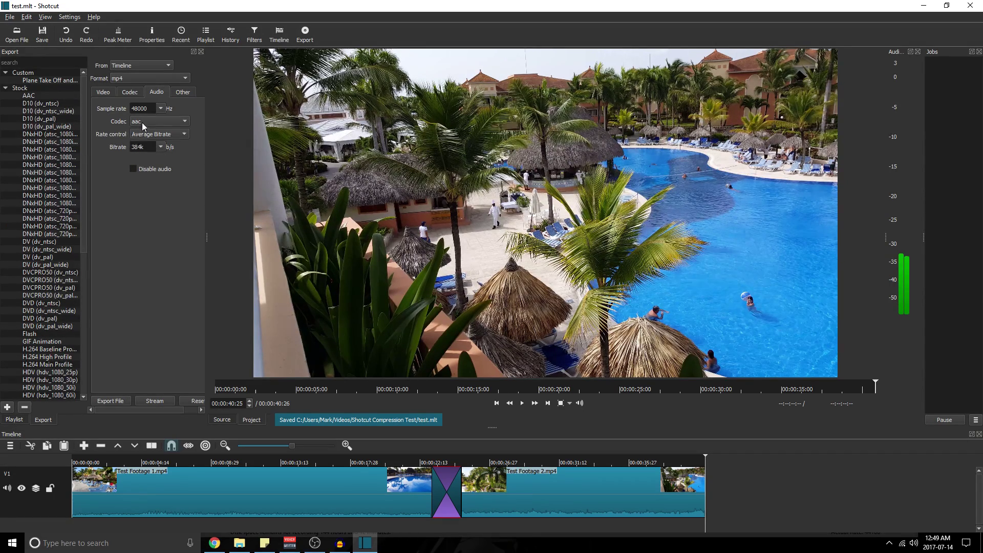
Set audio rate control to Constant Bitrate at 384k and review the Other export options.
click(171, 135)
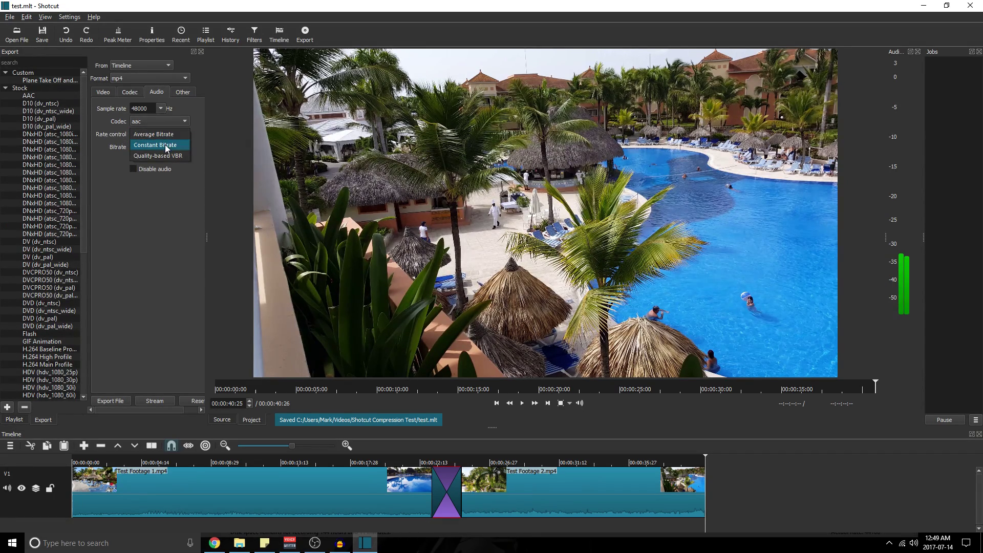
click(168, 146)
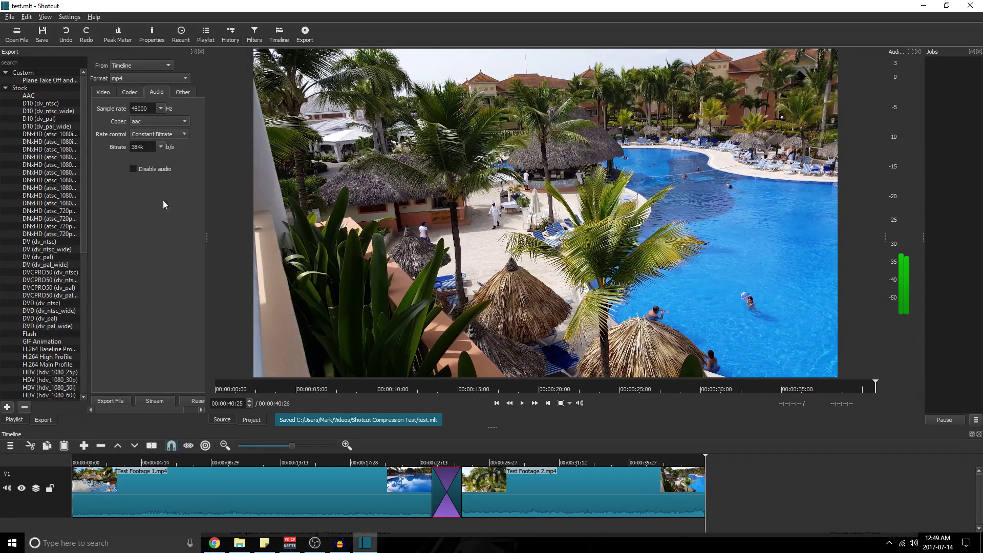
click(183, 93)
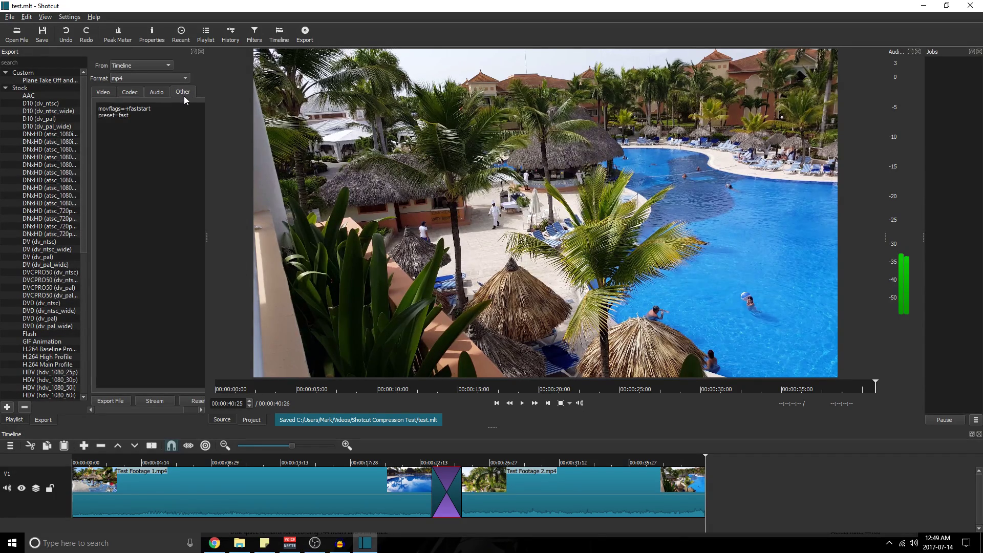
Export the project to test.mp4 in the Shotcut Compression Test folder.
click(110, 400)
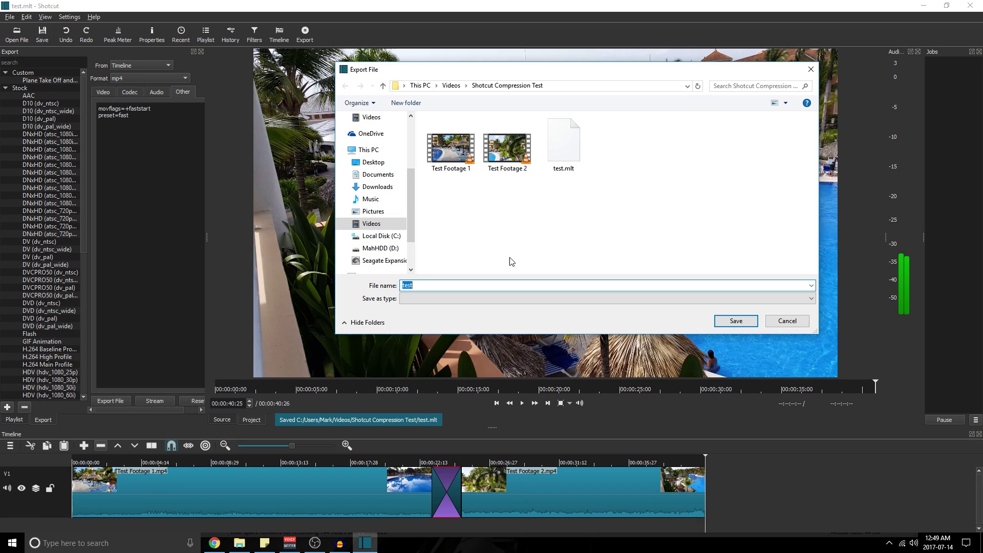
text(test)
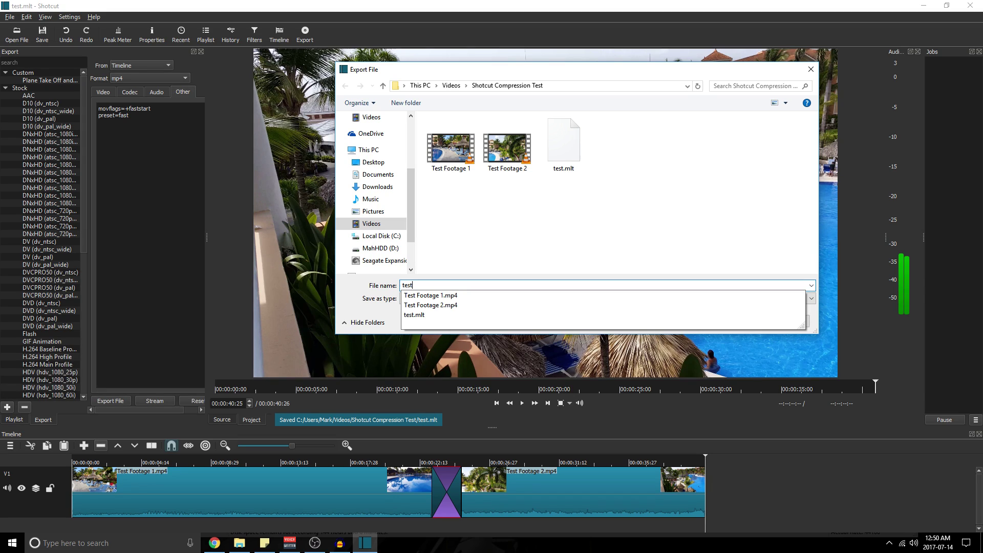
text(.mp4)
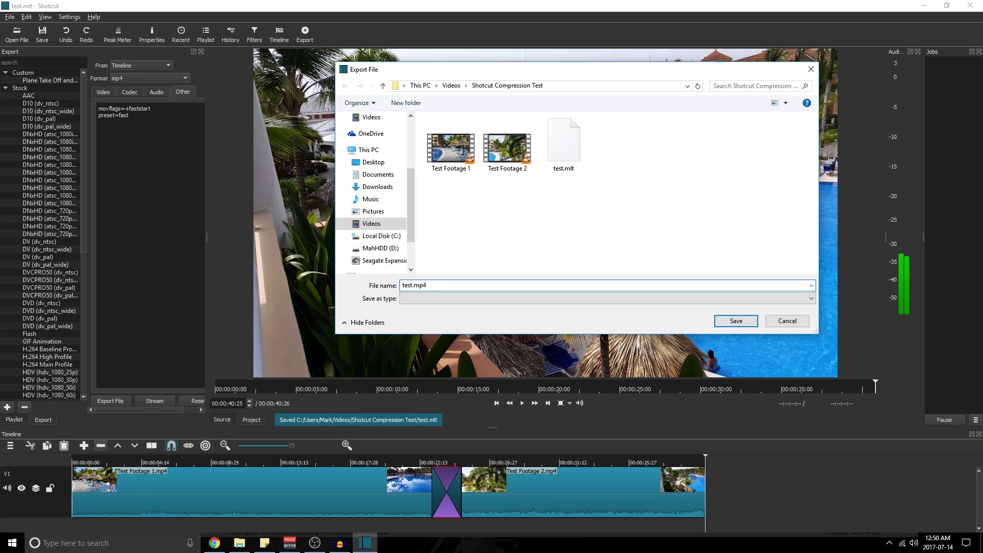
key(Return)
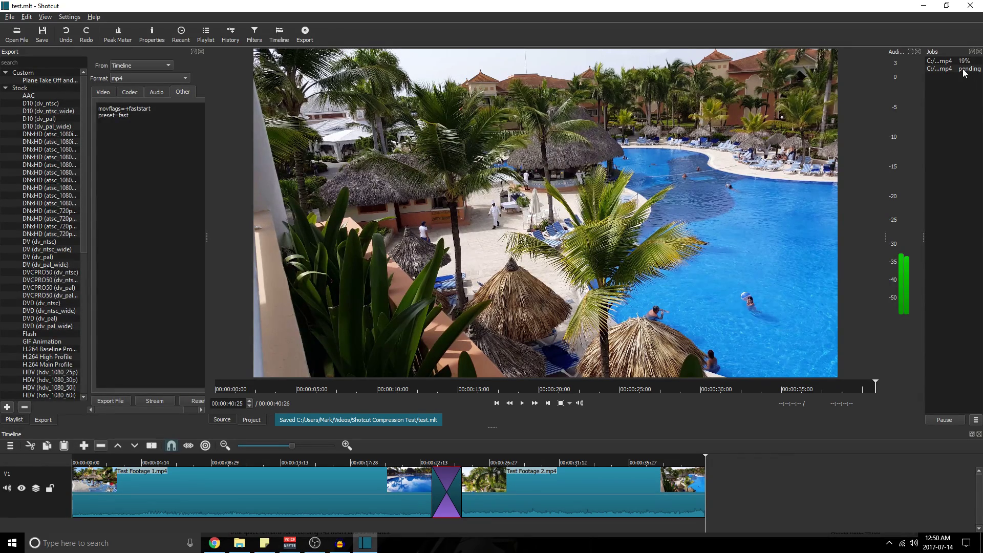
Review the libx264 codec settings and monitor both export jobs until they finish.
click(129, 93)
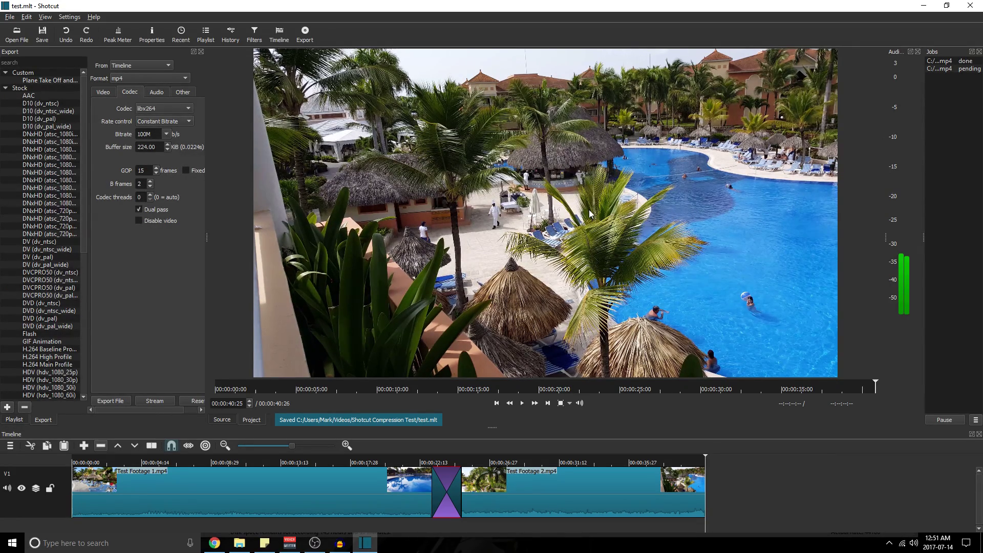
click(957, 70)
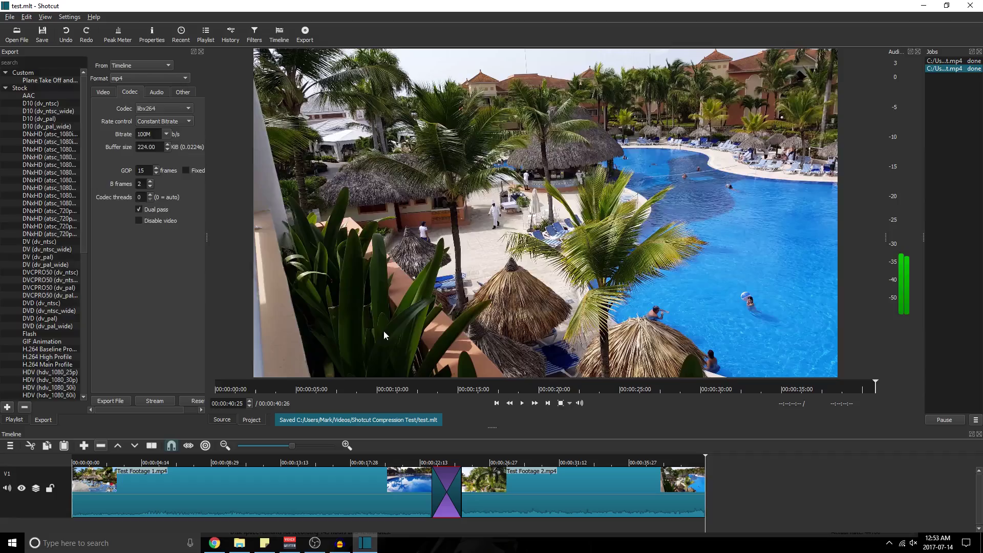
Play the exported test.mp4 from its project folder in VLC, then close the player.
click(239, 543)
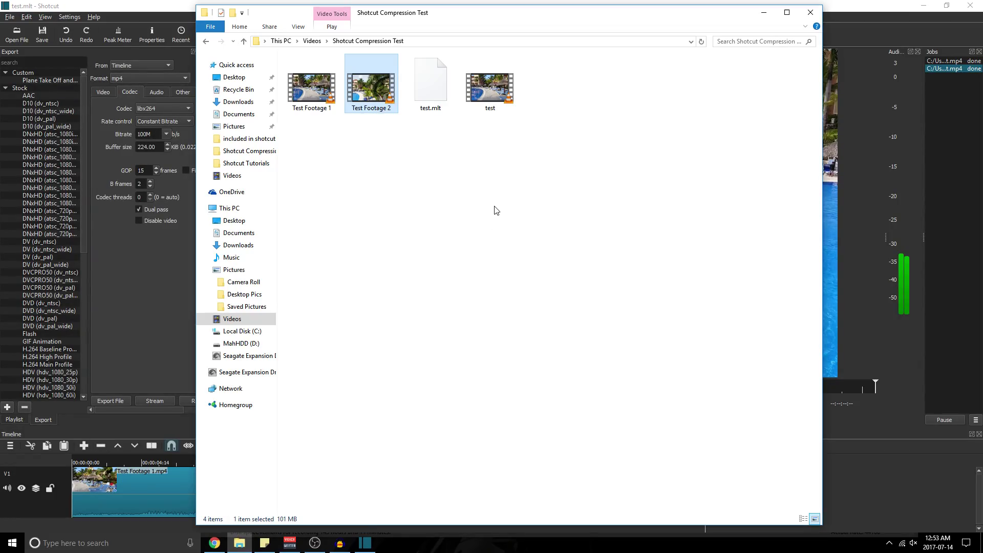
double_click(493, 88)
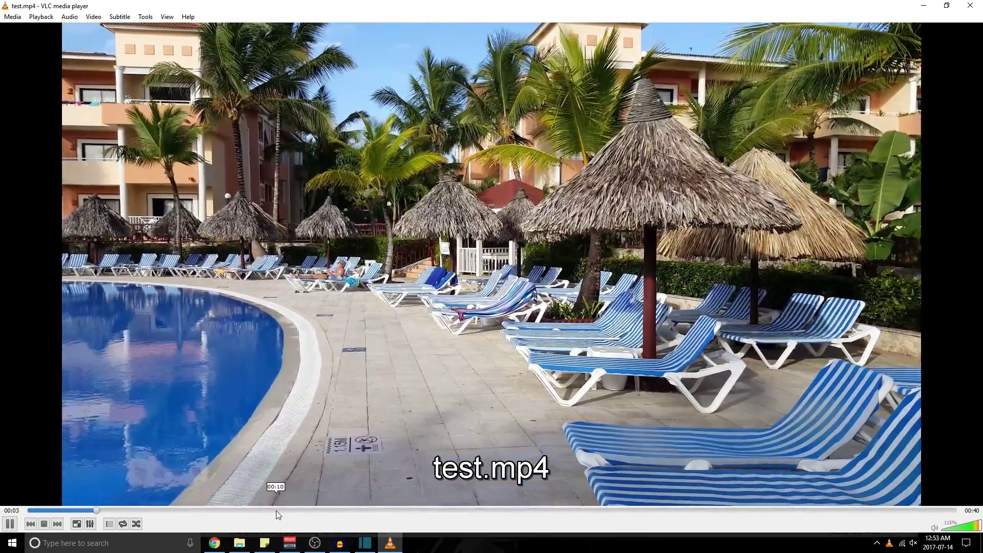
key(alt+F4)
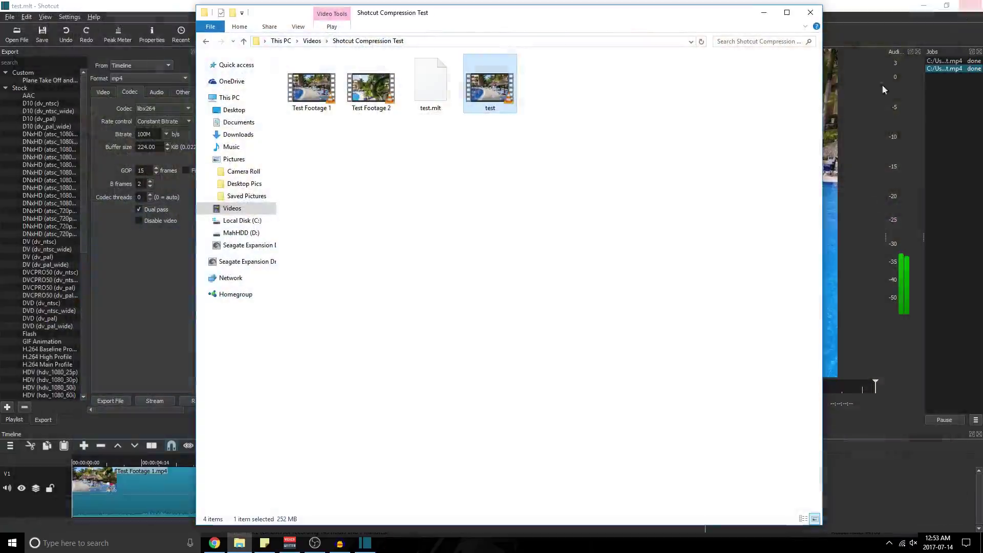
right_click(495, 91)
click(552, 328)
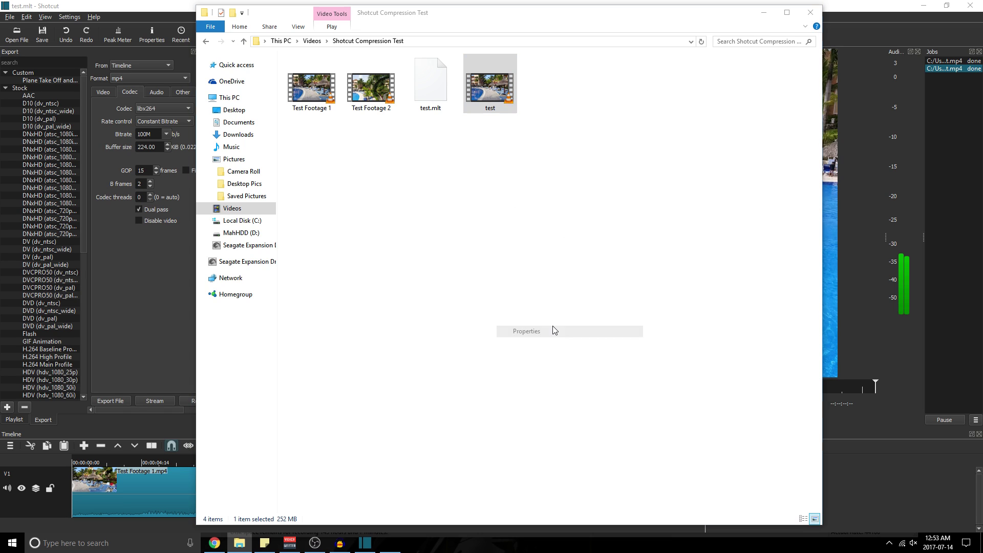
click(564, 117)
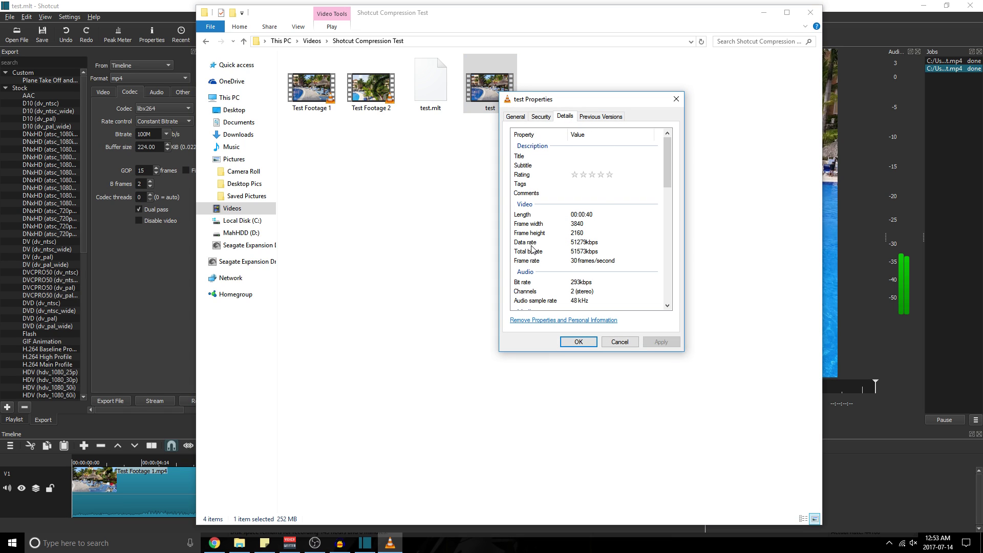
click(587, 252)
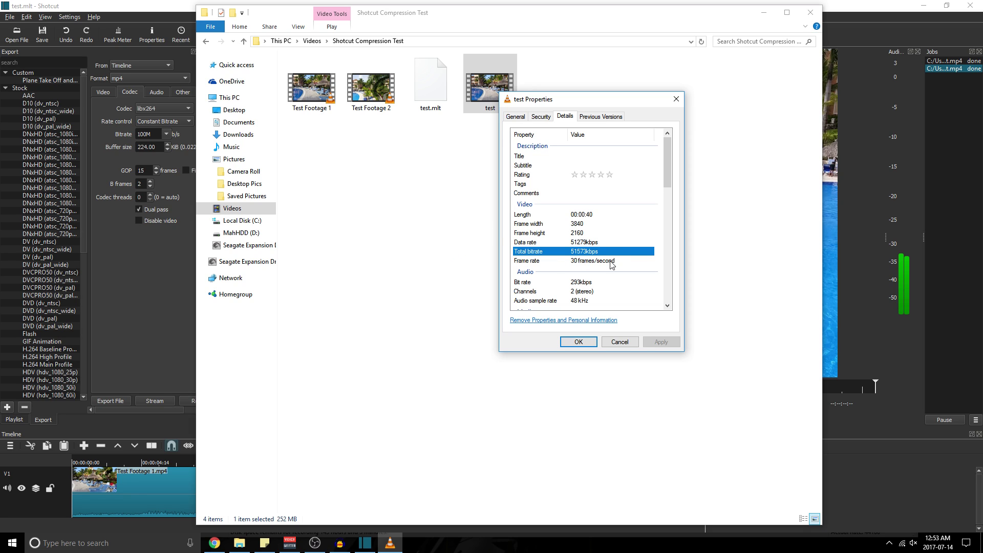
click(574, 243)
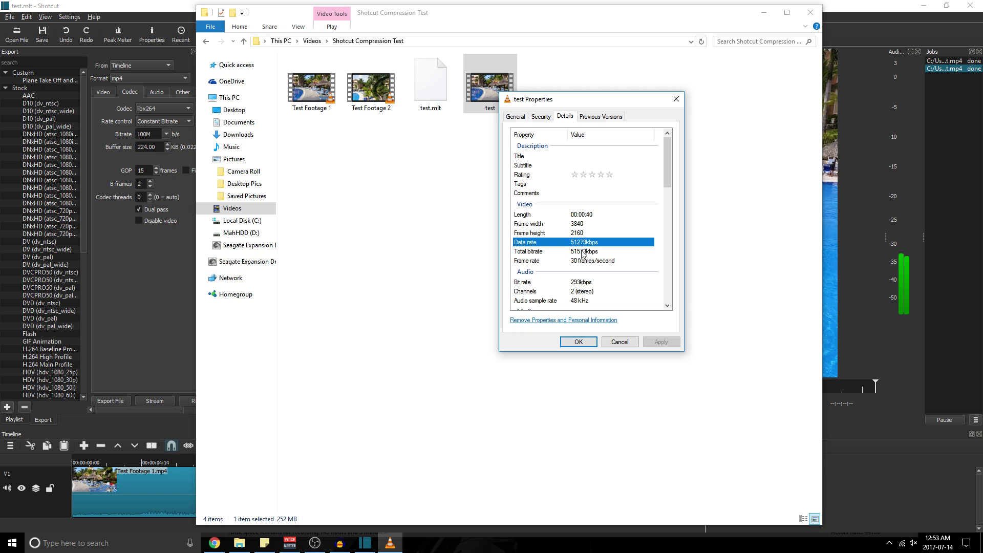
click(581, 254)
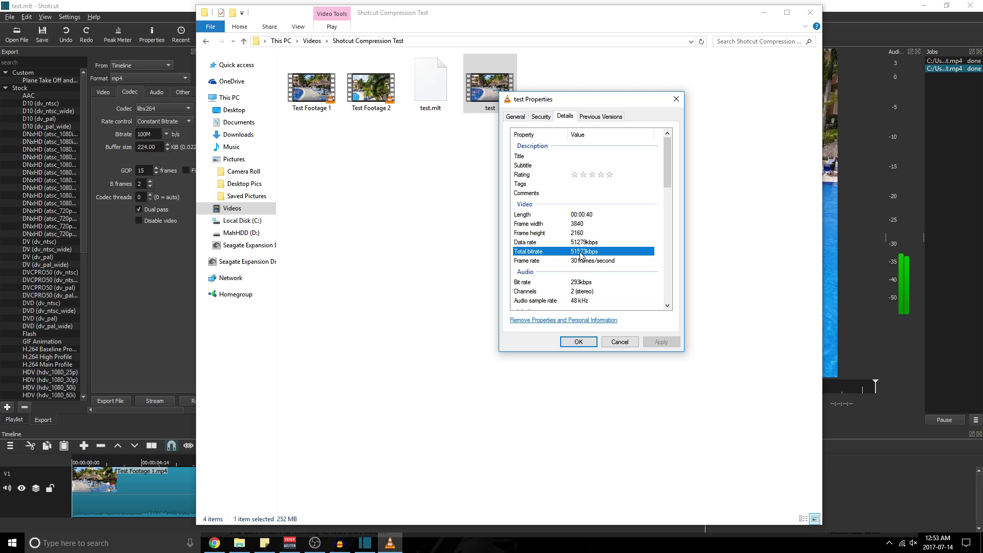
click(587, 344)
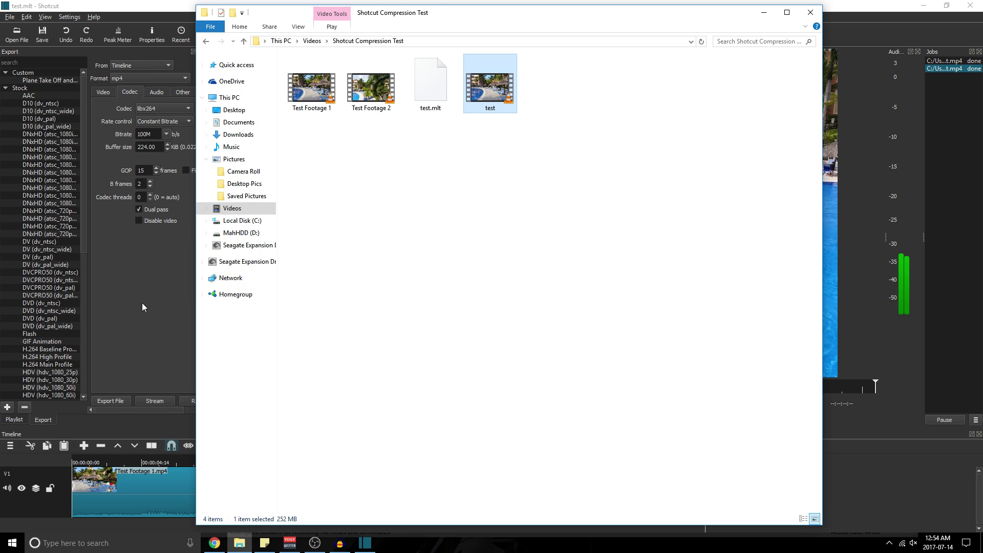
Replay test.mp4 in VLC, then check its Details properties: 3840×2160, 30 fps, 48 kHz stereo.
key(alt+Tab)
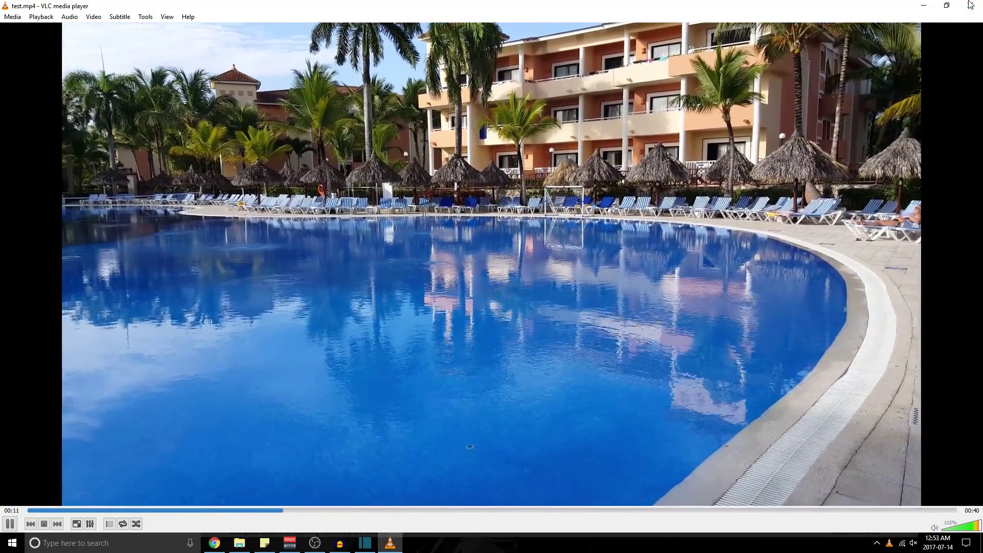
key(ctrl+q)
right_click(496, 94)
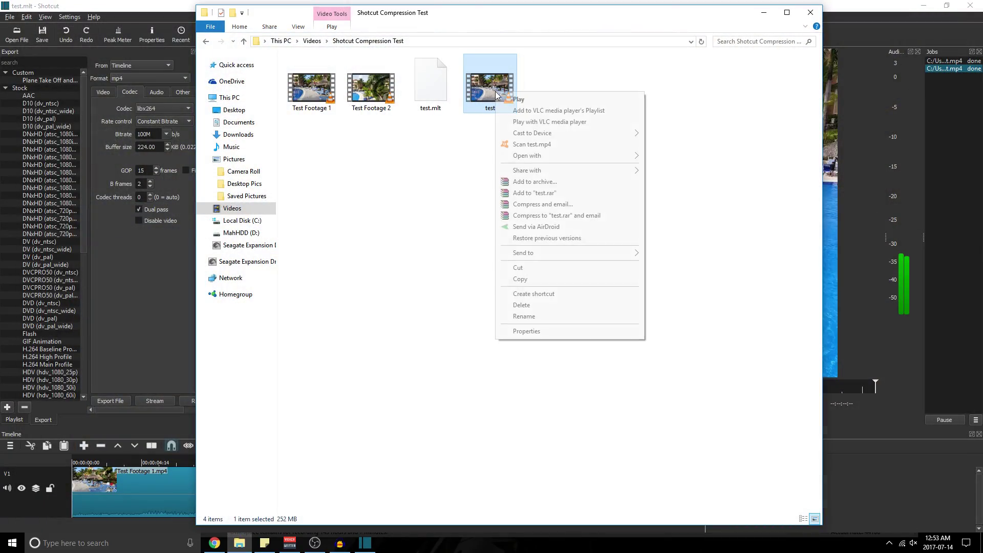
click(552, 330)
click(564, 116)
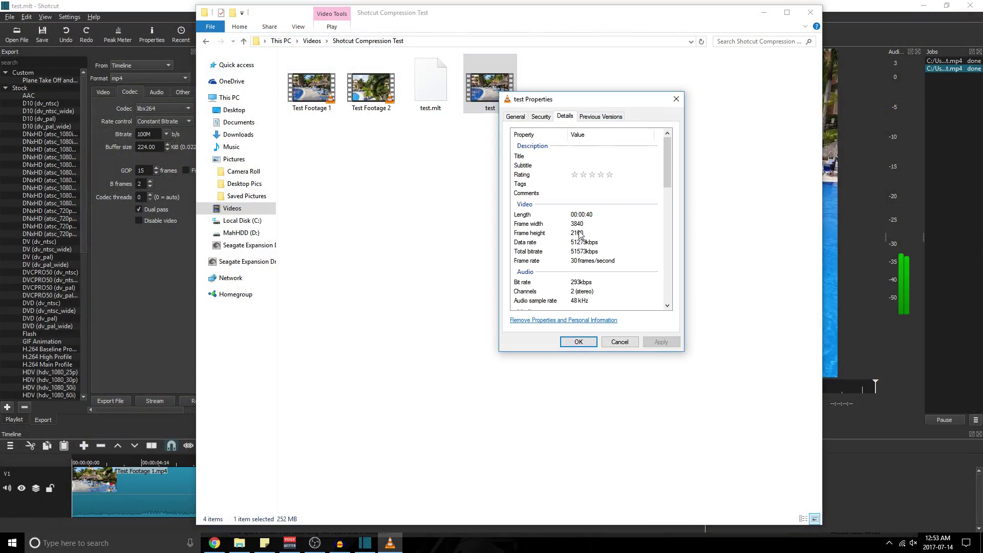